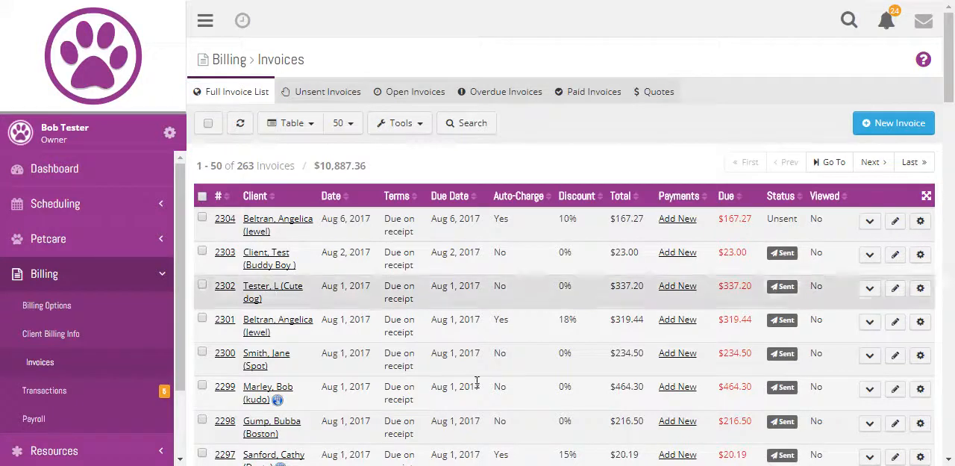
# Step: Create an invoice for all July 2017 uninvoiced visits of the client who owns Jewel
pyautogui.click(881, 124)
pyautogui.click(386, 277)
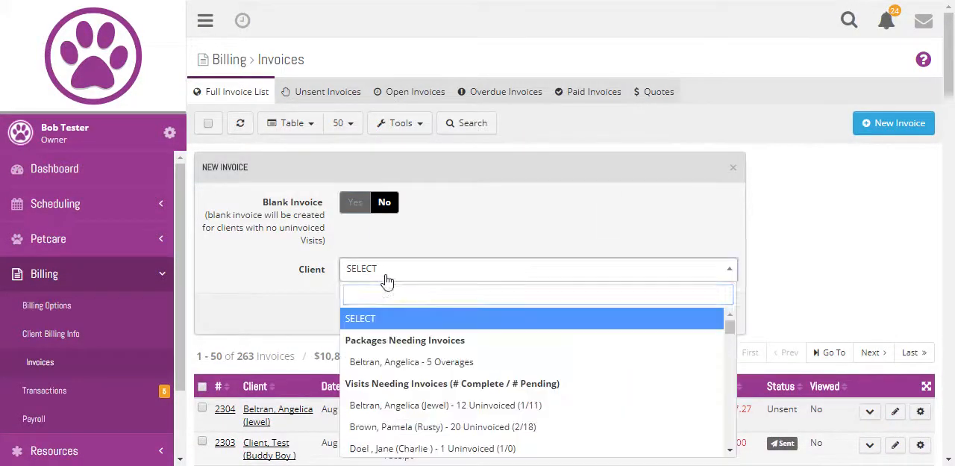
pyautogui.click(394, 415)
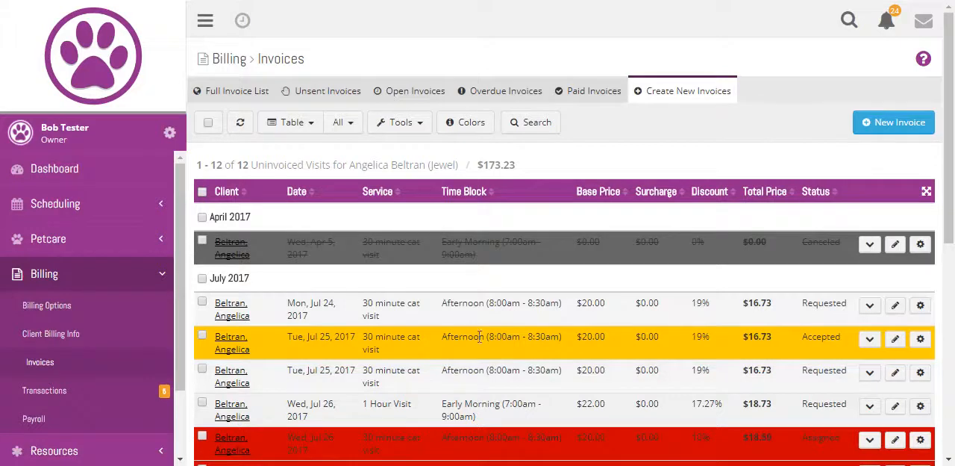
pyautogui.click(202, 279)
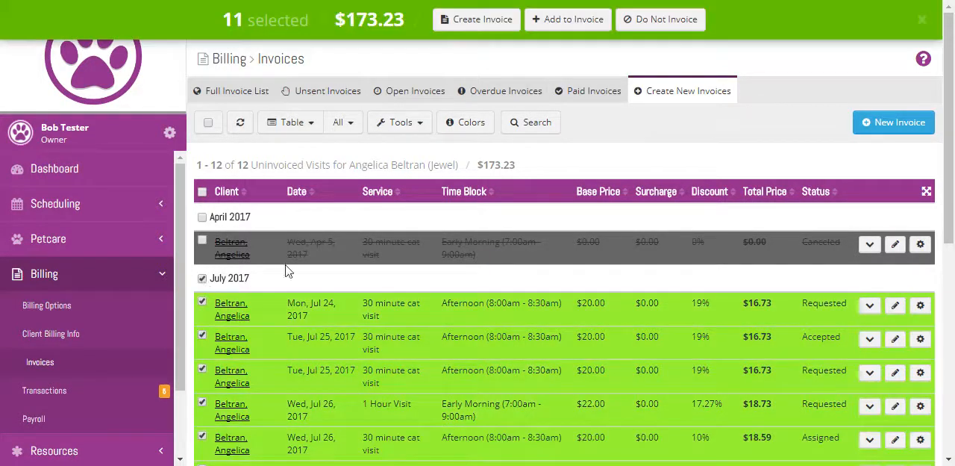
pyautogui.click(460, 22)
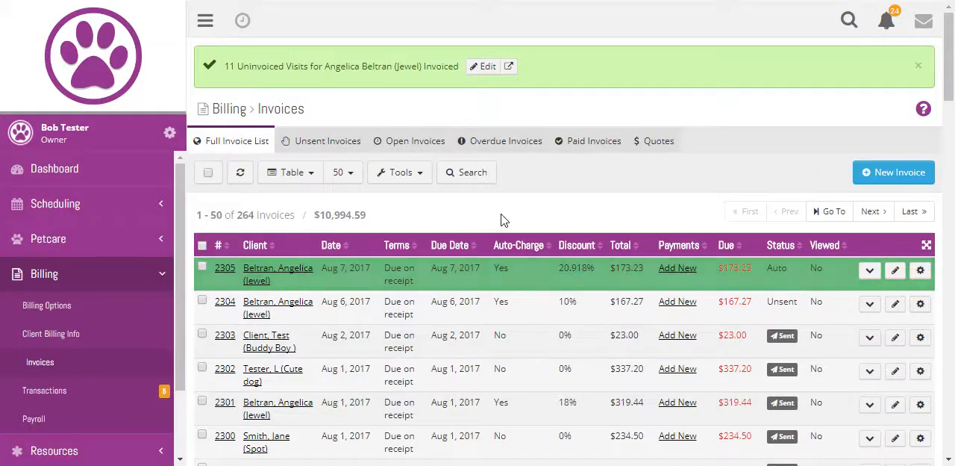
# Step: Send the newly created invoice as a quote with the note "Check this one out!"
pyautogui.click(202, 268)
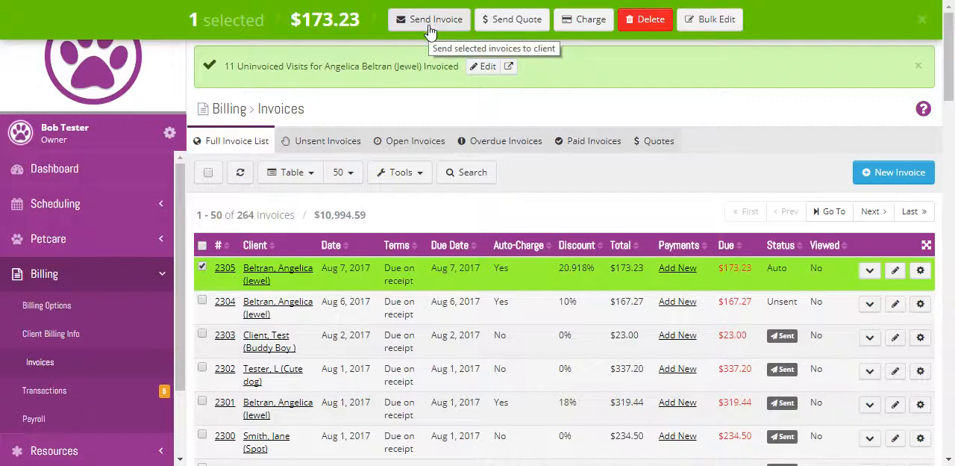
pyautogui.click(526, 20)
pyautogui.click(482, 103)
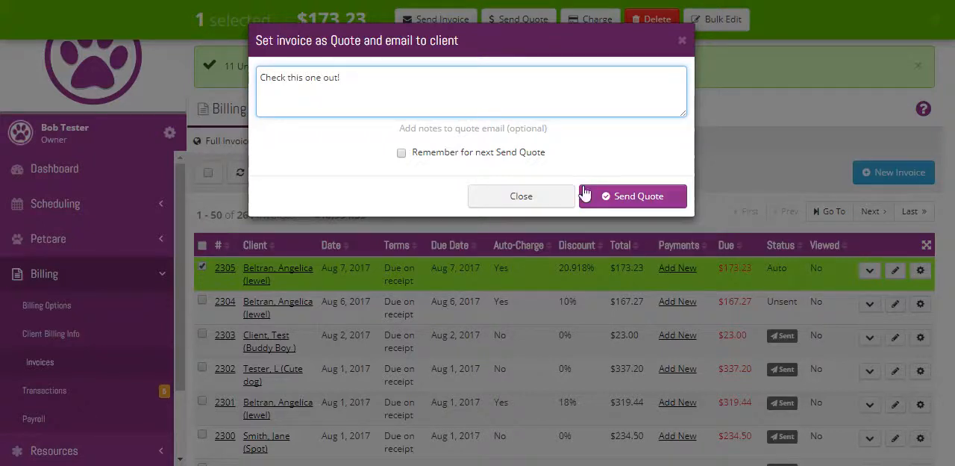
pyautogui.click(622, 196)
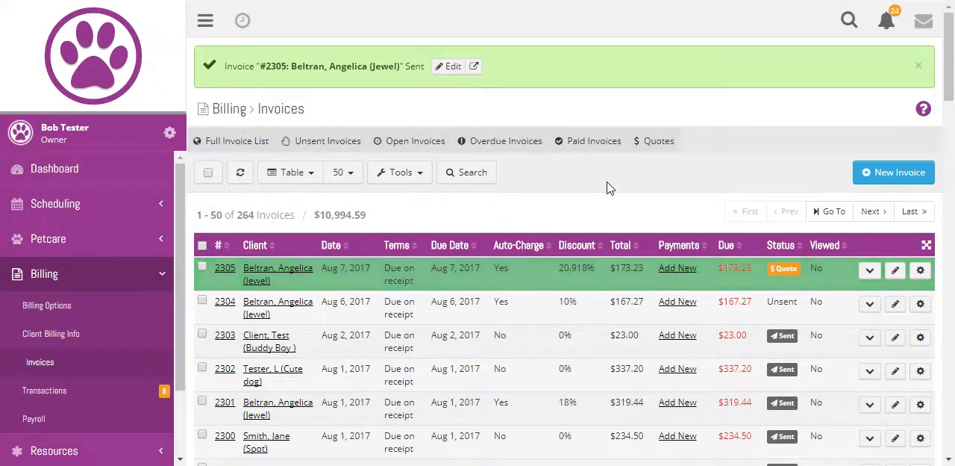
# Step: Open the sent quote, view it as a full page, and examine its line items, totals and acceptance section
pyautogui.click(223, 272)
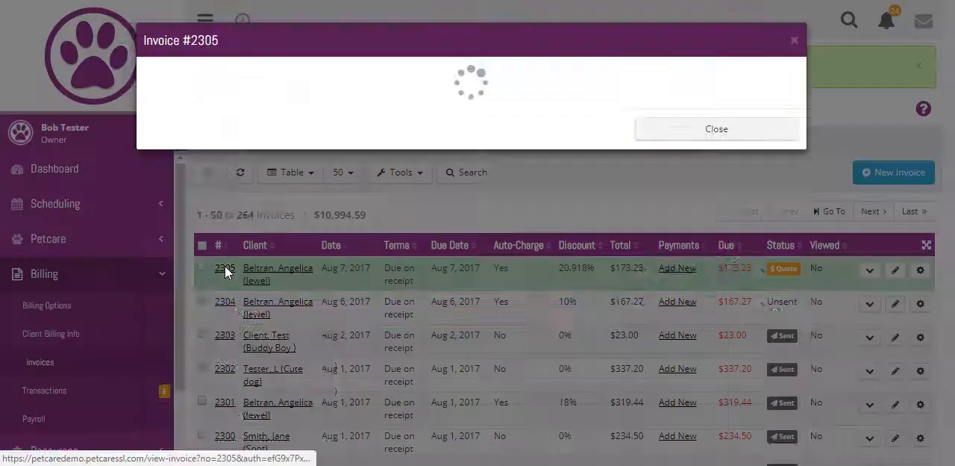
pyautogui.scroll(-5, 429, 317)
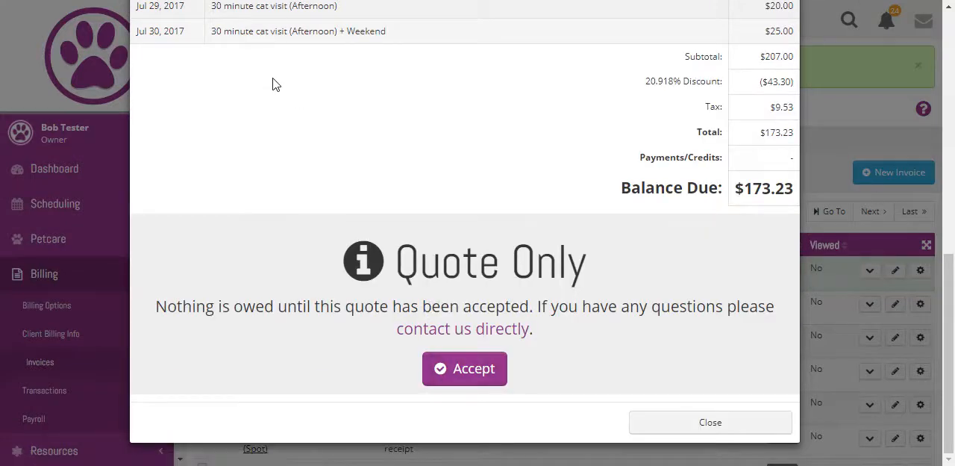
pyautogui.scroll(5, 261, 75)
pyautogui.click(208, 78)
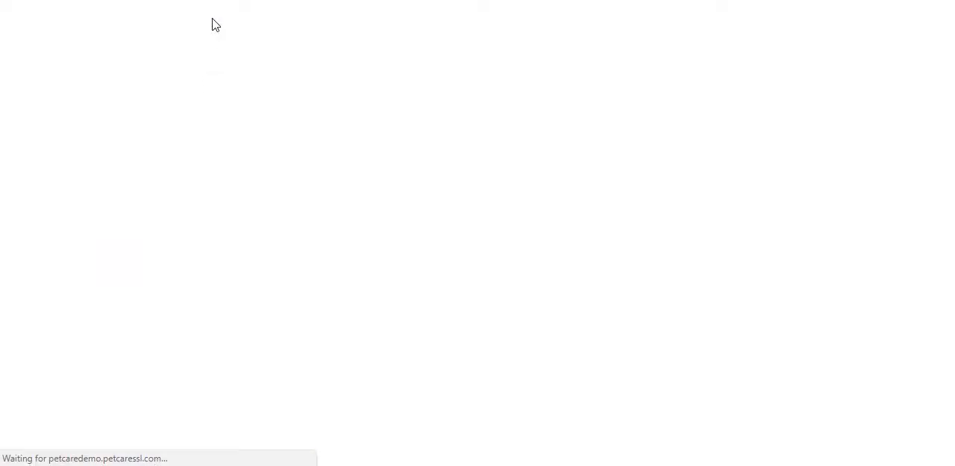
pyautogui.scroll(-8, 357, 290)
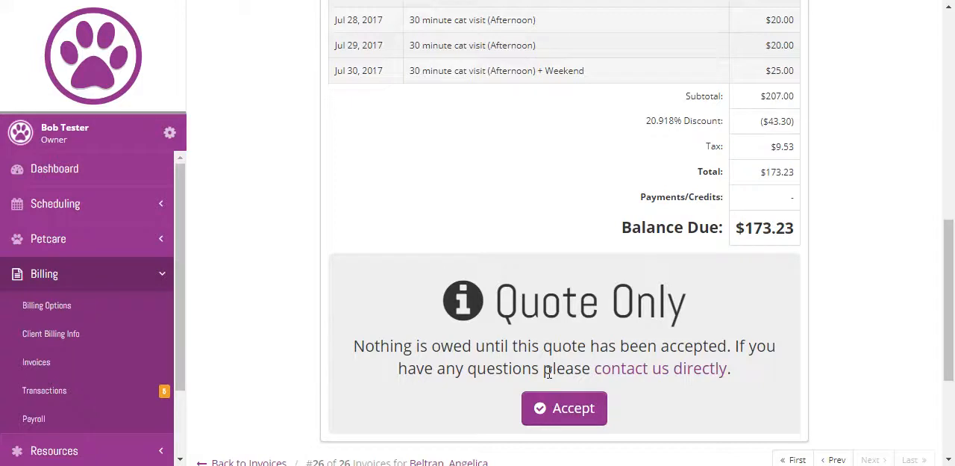
pyautogui.scroll(8, 535, 327)
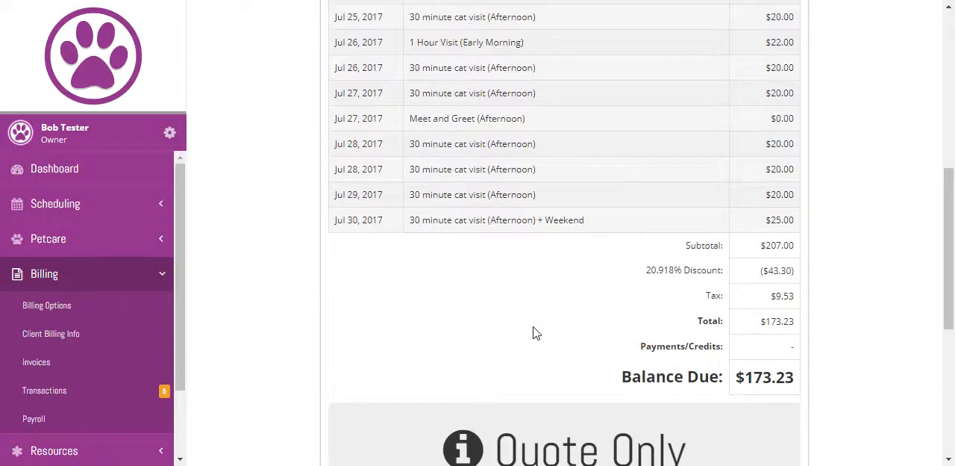
pyautogui.scroll(-7, 534, 333)
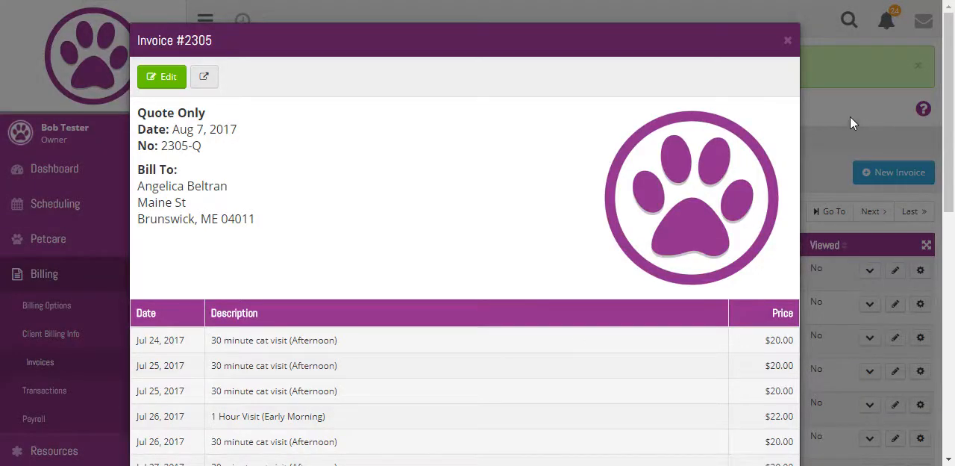
# Step: Close the quote preview and open the client's schedule for the previous two weeks, Jul 24 - Aug 6, 2017, to examine the quoted visits
pyautogui.click(850, 116)
pyautogui.click(256, 273)
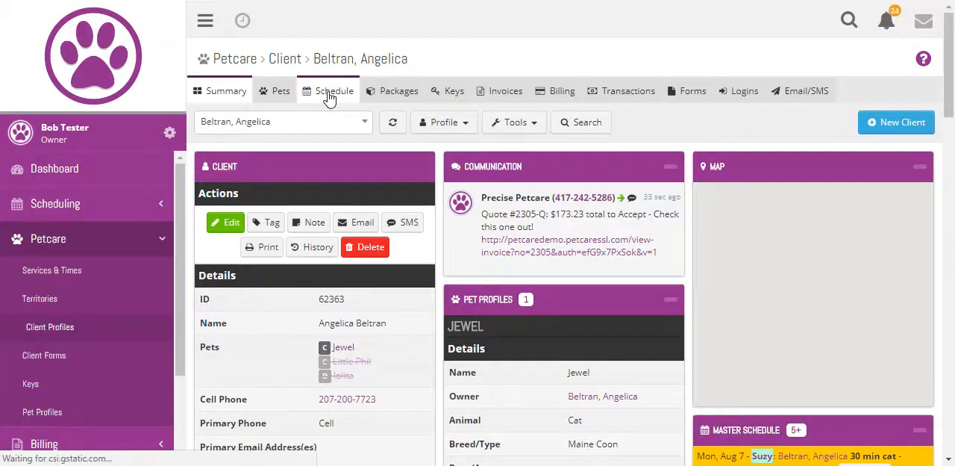
pyautogui.click(329, 95)
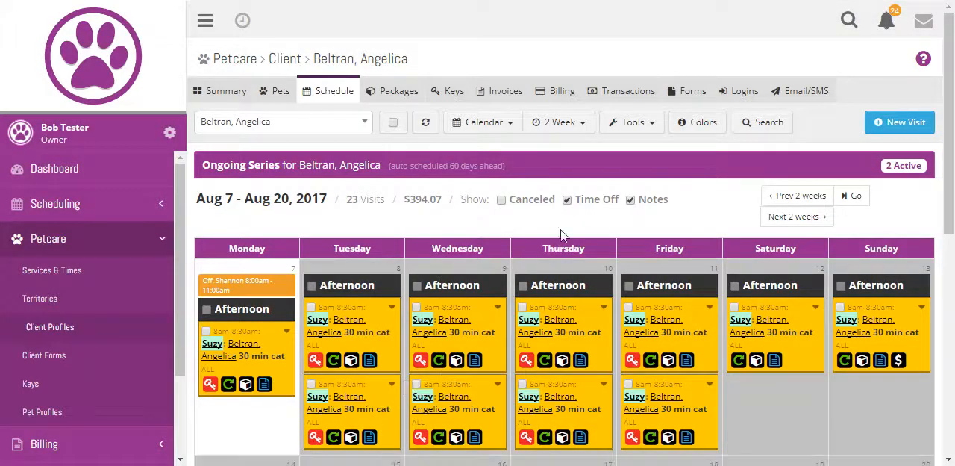
pyautogui.click(799, 199)
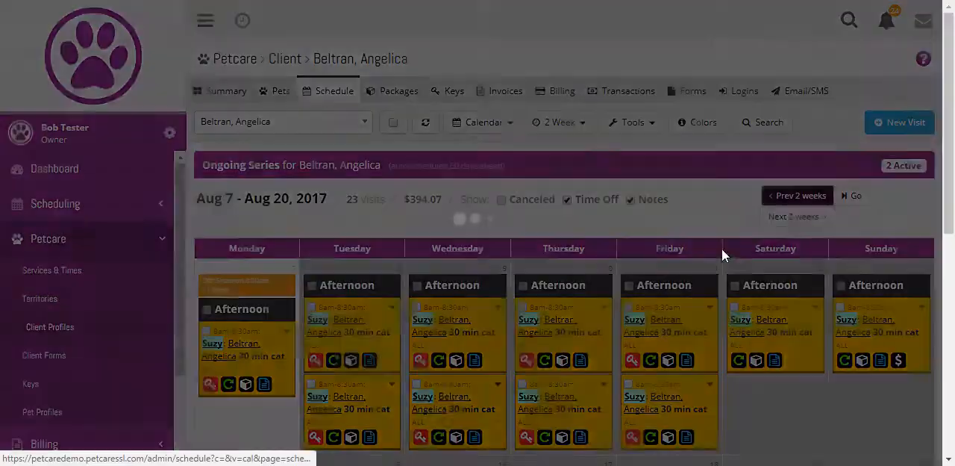
pyautogui.scroll(-4, 563, 327)
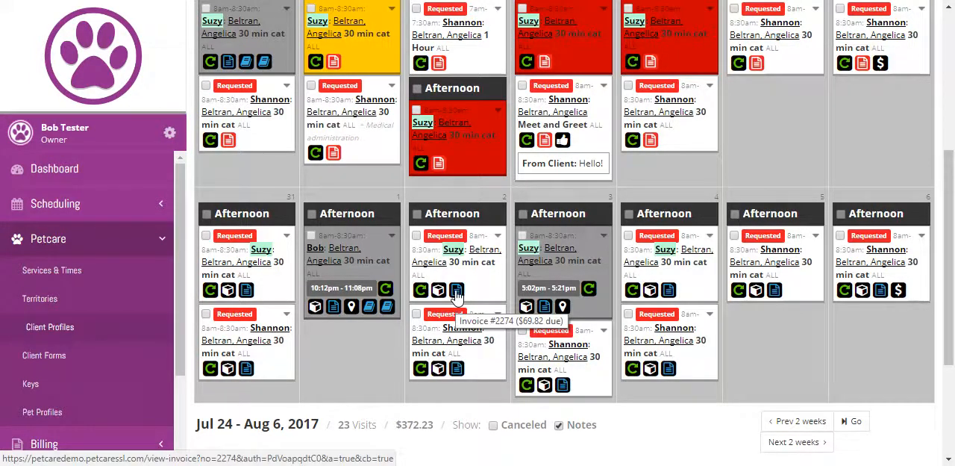
# Step: Return to the full-page quote and accept it on the client's behalf
pyautogui.click(457, 291)
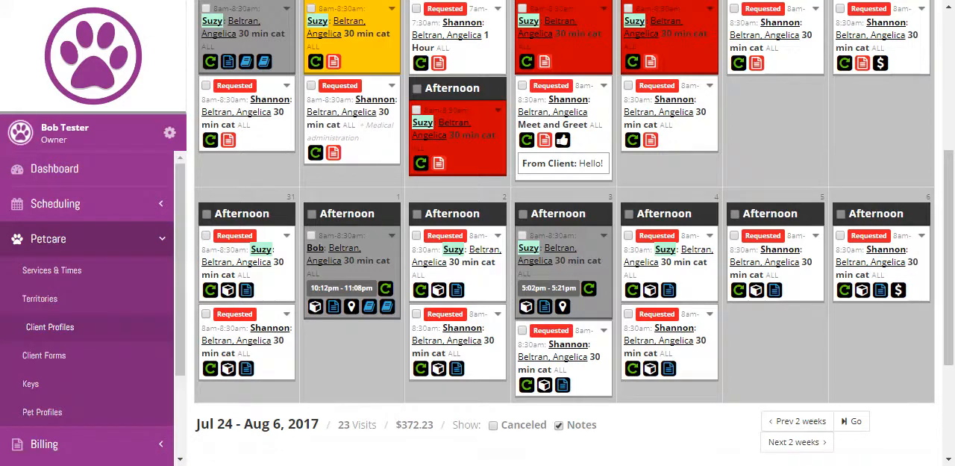
pyautogui.scroll(2, 430, 363)
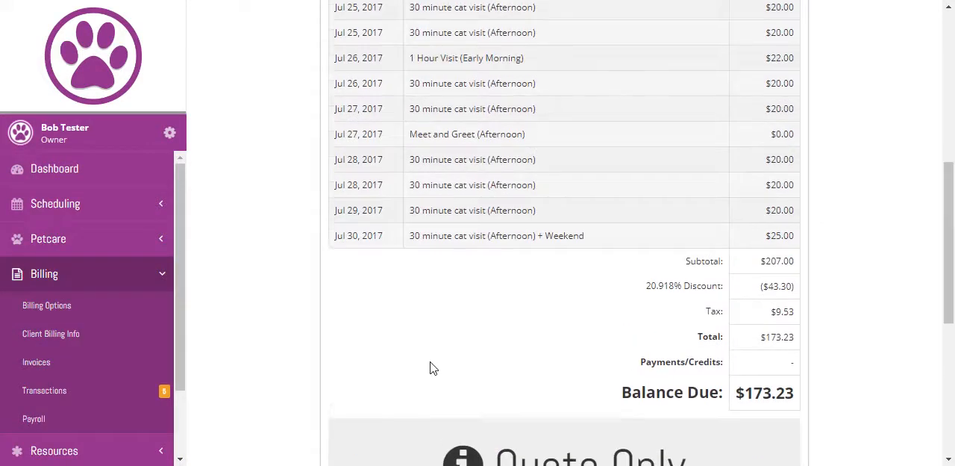
pyautogui.scroll(-2, 431, 363)
pyautogui.scroll(-2, 530, 399)
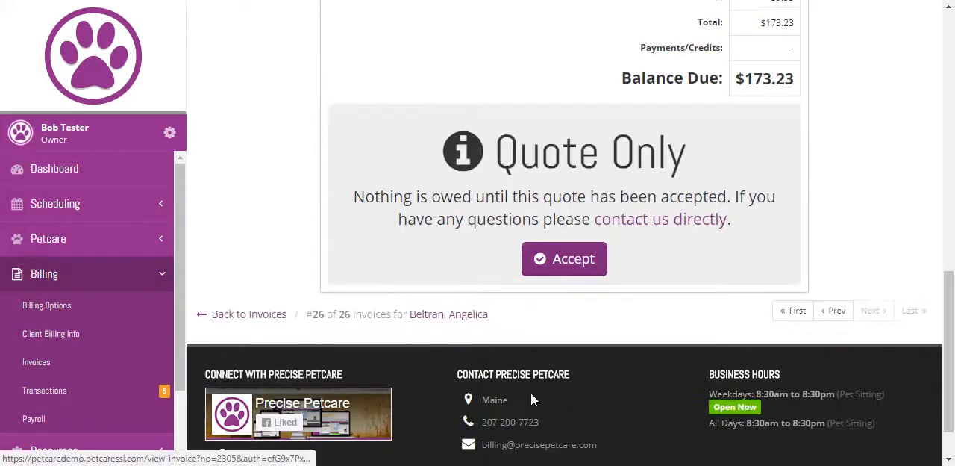
pyautogui.click(589, 261)
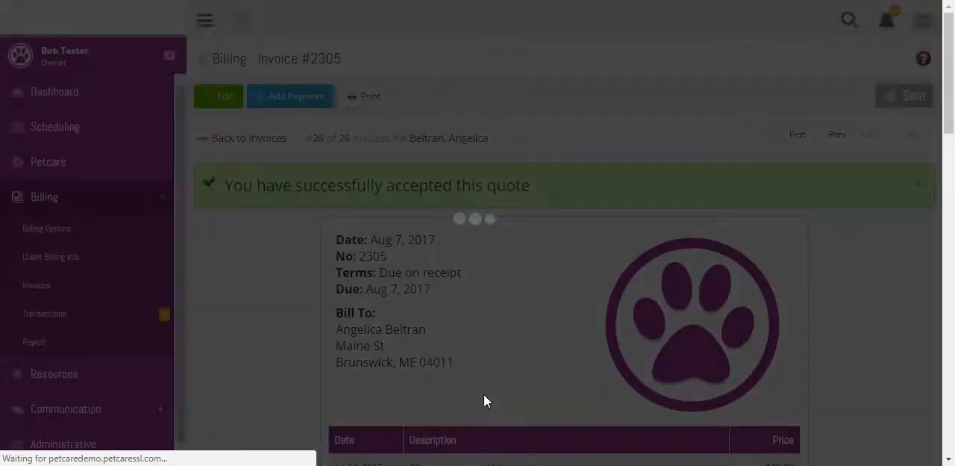
# Step: Go back to the client's schedule and refresh it to check the visits' invoice icons
pyautogui.scroll(-4, 448, 313)
pyautogui.scroll(-4, 448, 314)
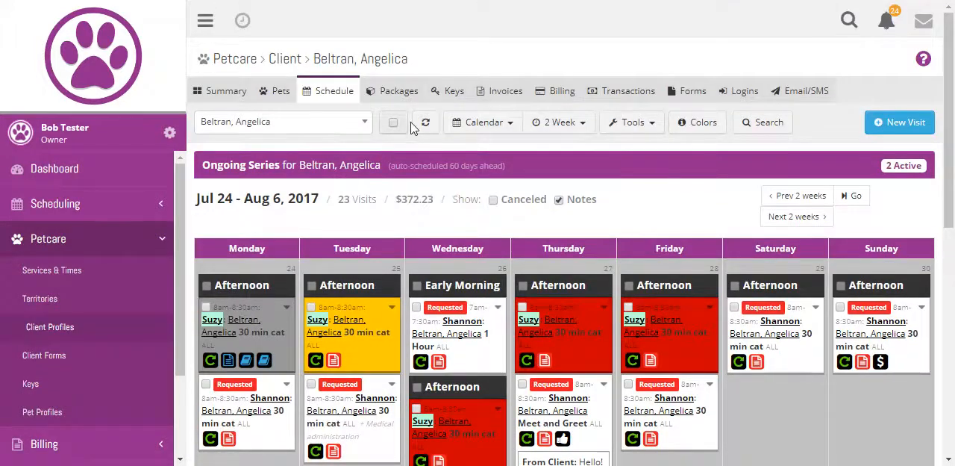
pyautogui.click(425, 121)
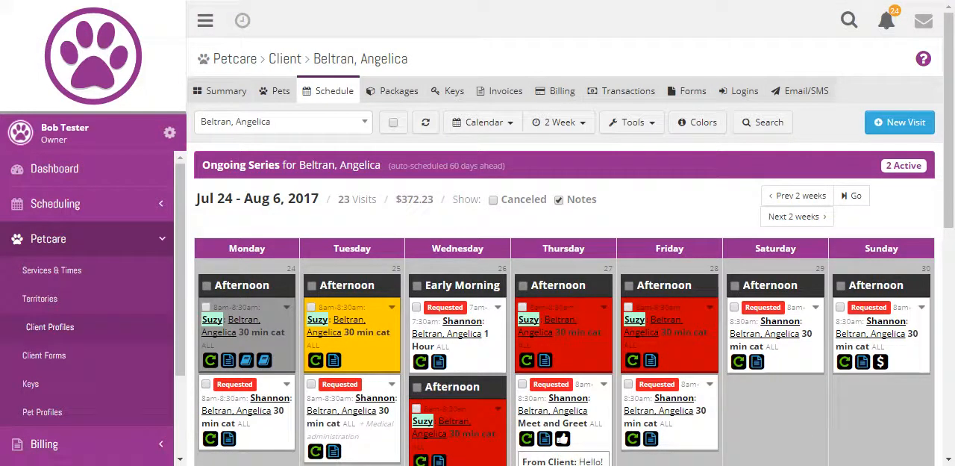
# Step: Start a new visit in the Master Schedule for Jewel's owner, with status Assigned and all pets included
pyautogui.click(78, 208)
pyautogui.click(70, 236)
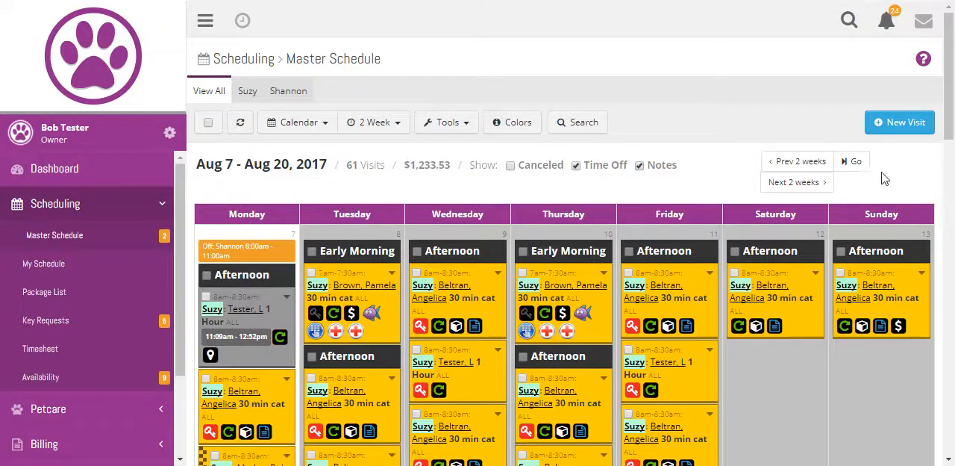
pyautogui.click(901, 122)
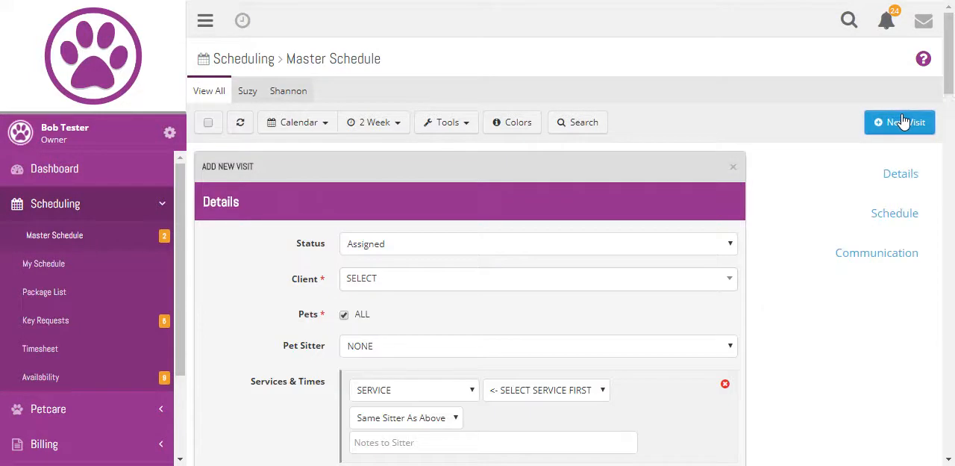
pyautogui.scroll(-2, 560, 171)
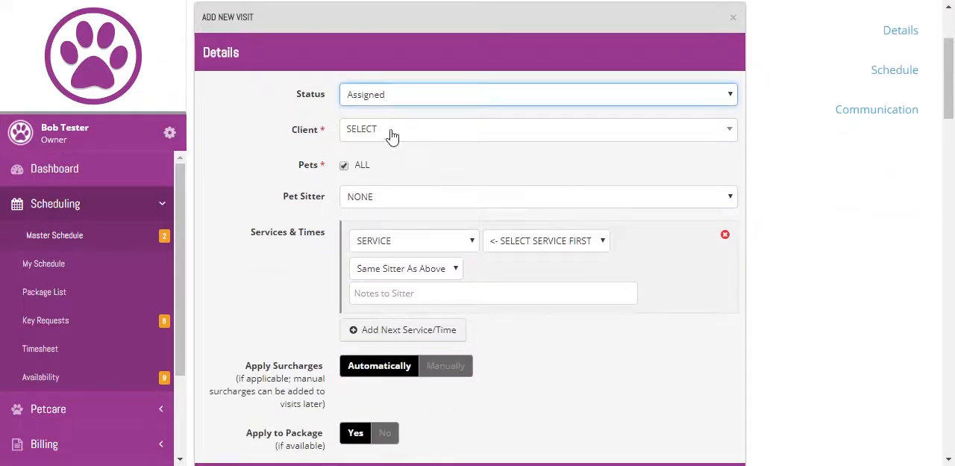
pyautogui.click(390, 131)
pyautogui.click(394, 211)
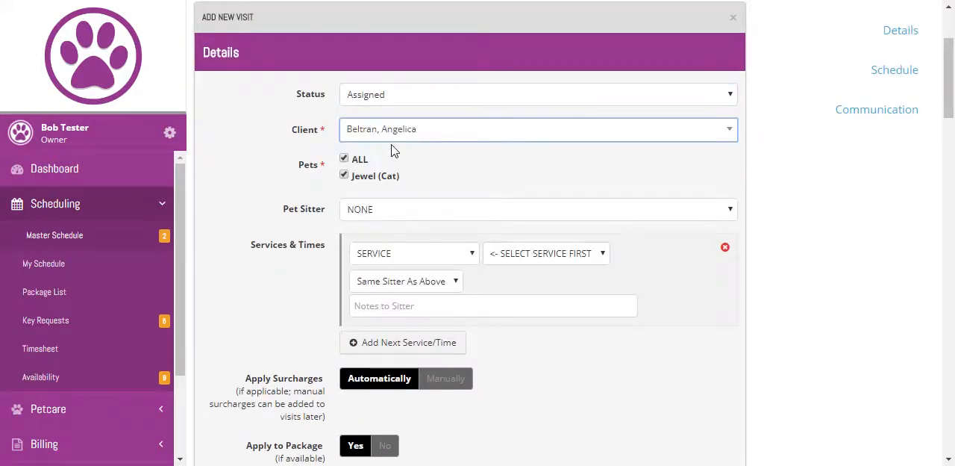
# Step: Keep the pet sitter as NONE and set the visit's service to 30 min cat in the Afternoon (8:00am - 8:30am) time block
pyautogui.click(367, 212)
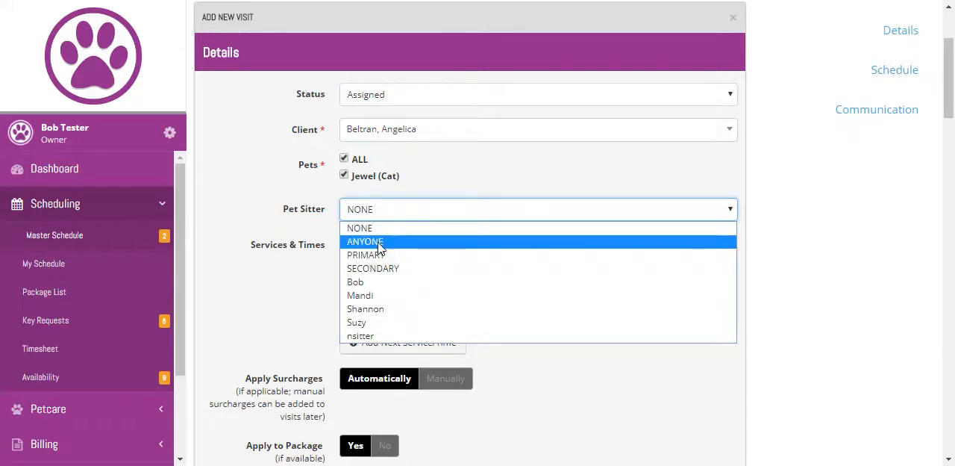
pyautogui.click(378, 223)
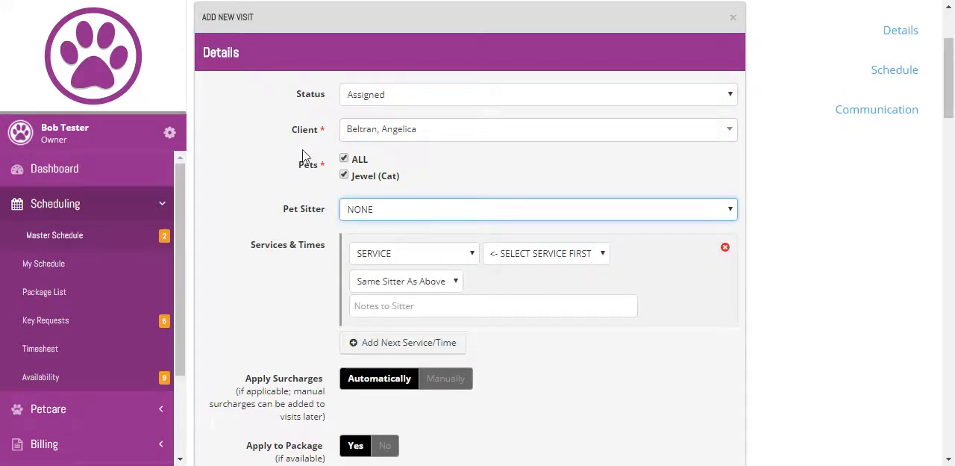
pyautogui.scroll(-2, 340, 159)
pyautogui.click(398, 108)
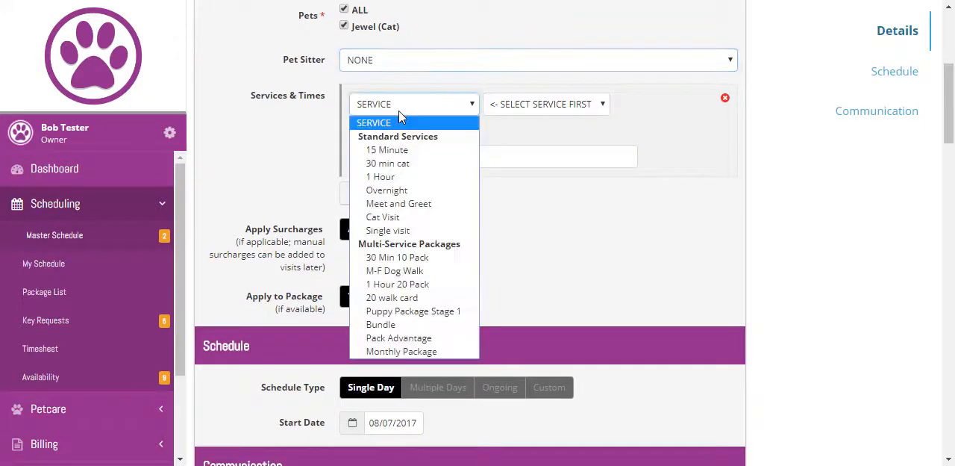
pyautogui.click(388, 158)
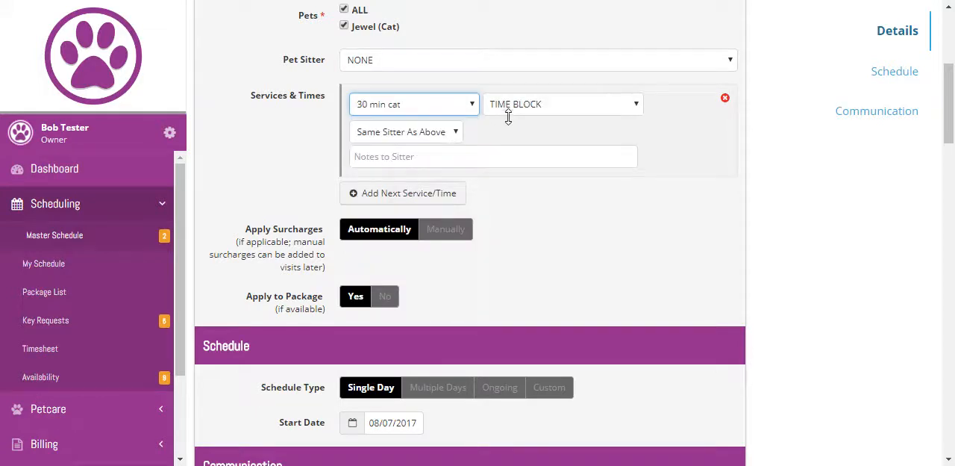
pyautogui.click(512, 111)
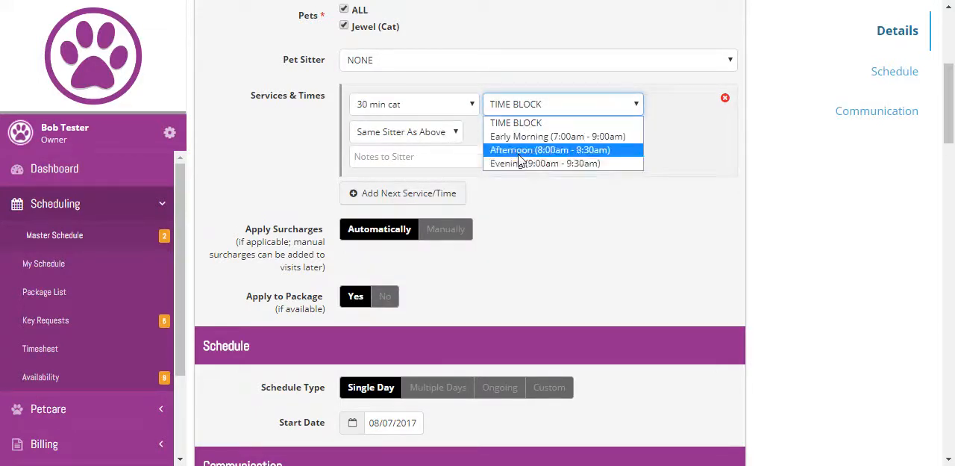
pyautogui.click(523, 150)
# Step: Set the visit's schedule type to Multiple Days with an end date of 08/14/2017
pyautogui.scroll(-4, 366, 159)
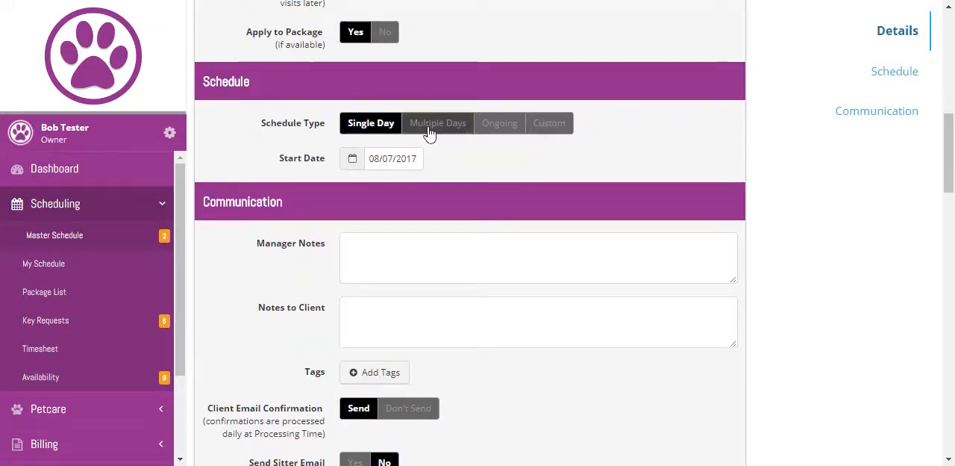
pyautogui.click(438, 123)
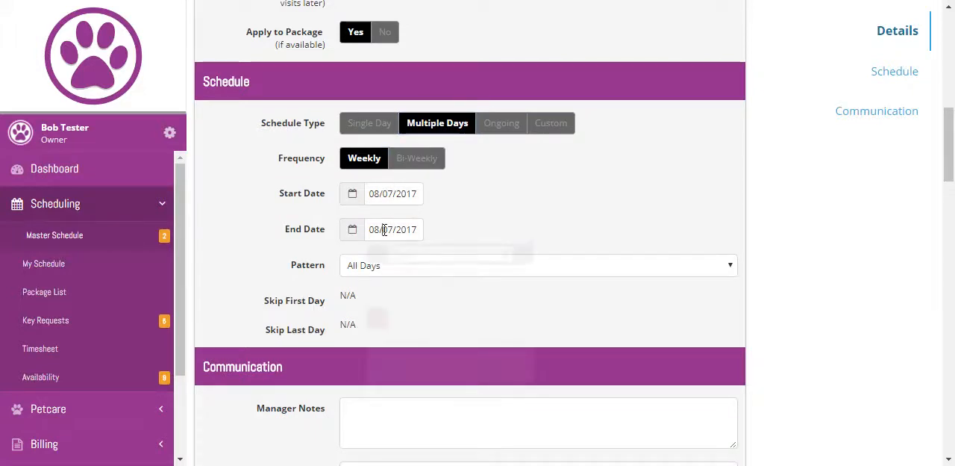
pyautogui.click(385, 230)
pyautogui.click(381, 343)
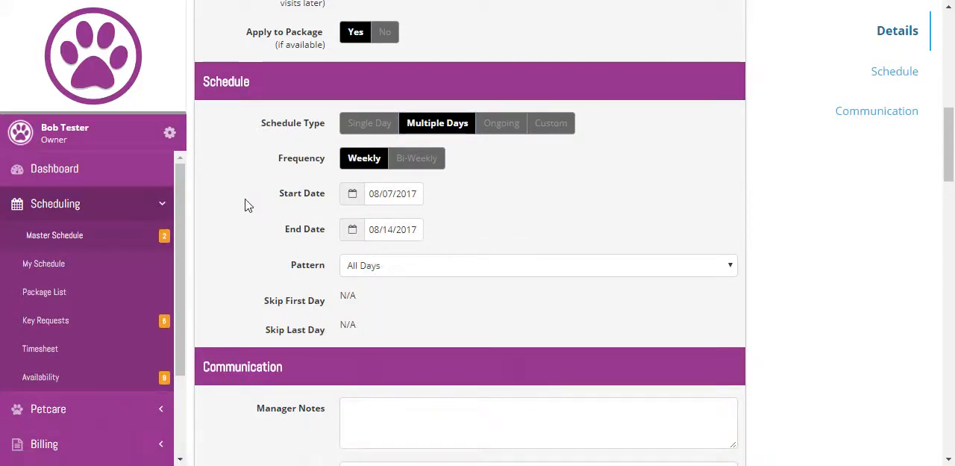
# Step: Save the new multi-day visits with the Save and Invoice option
pyautogui.scroll(-6, 298, 268)
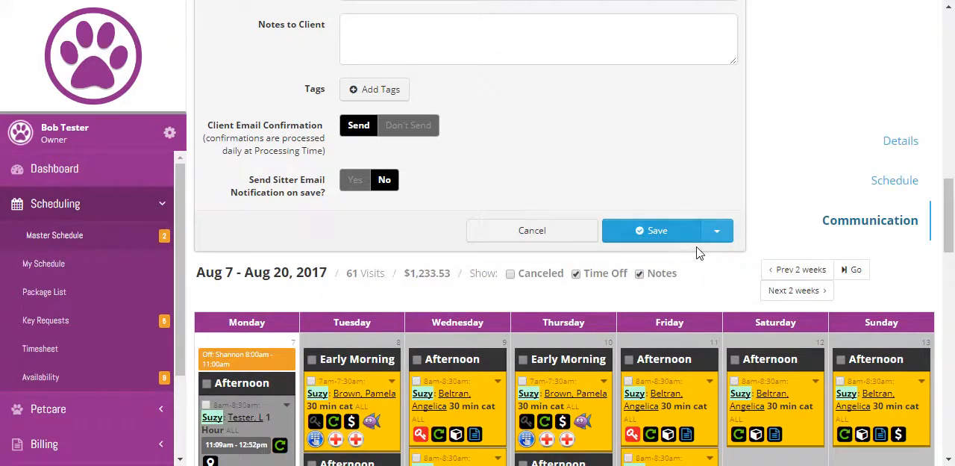
pyautogui.click(712, 234)
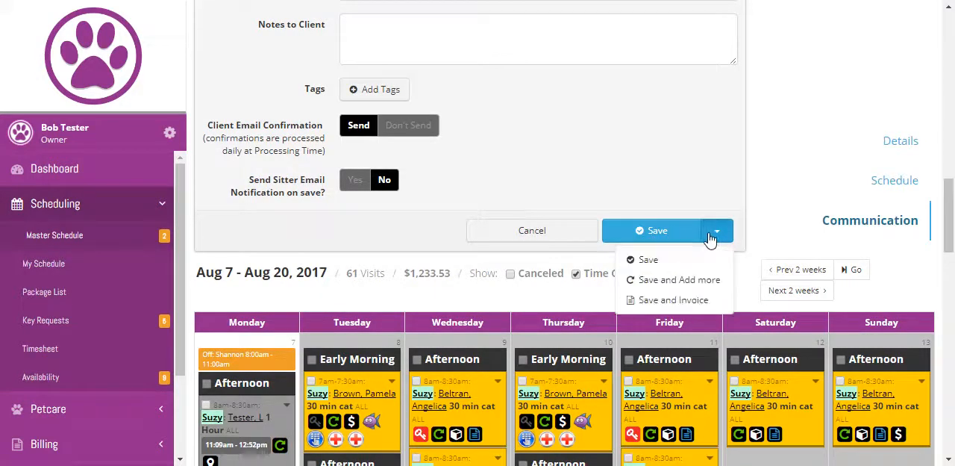
pyautogui.click(674, 300)
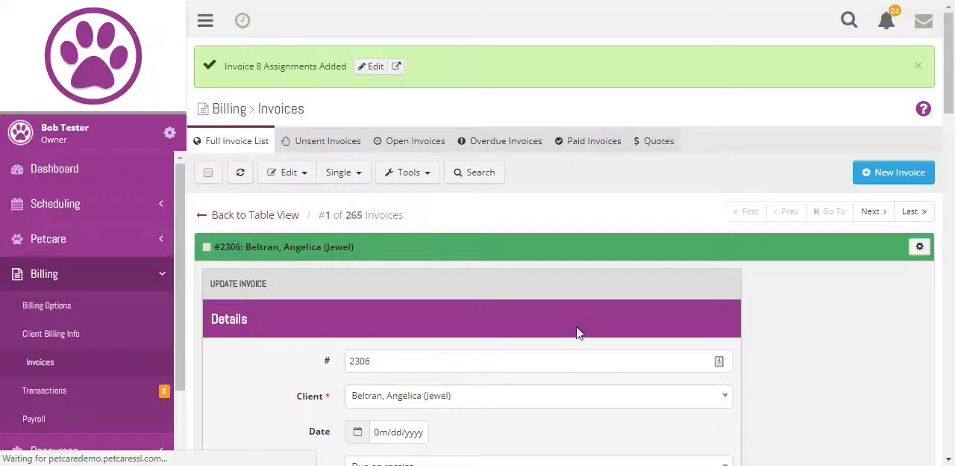
# Step: Examine the new invoice's details and its list of visit items with their prices and discounts
pyautogui.scroll(-10, 456, 210)
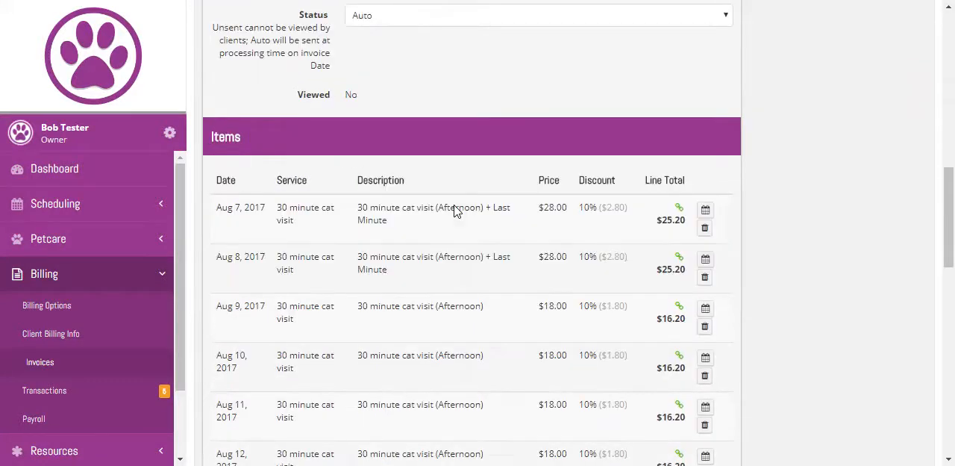
pyautogui.scroll(-5, 456, 210)
pyautogui.scroll(9, 454, 206)
pyautogui.scroll(5, 459, 216)
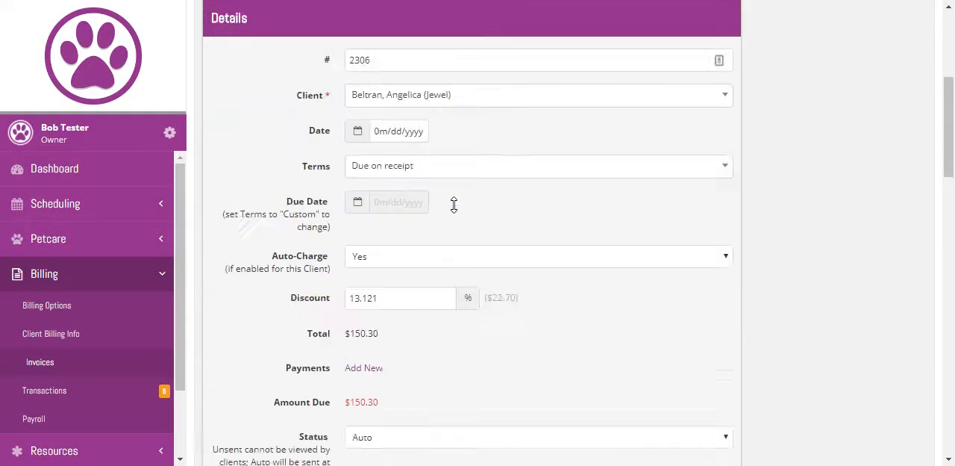
pyautogui.scroll(-2, 642, 253)
pyautogui.scroll(2, 796, 58)
pyautogui.scroll(3, 922, 296)
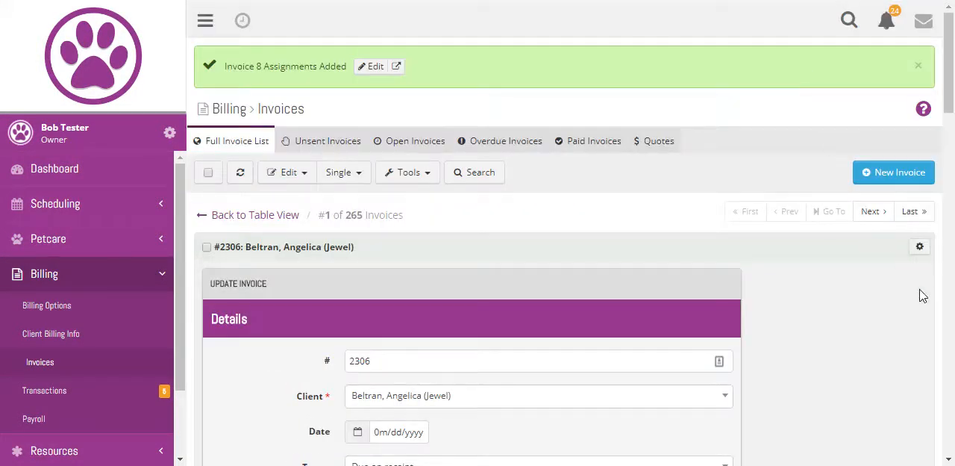
# Step: Start sending the invoice for Jewel's owner as a quote, placing the cursor in the optional email notes
pyautogui.click(920, 248)
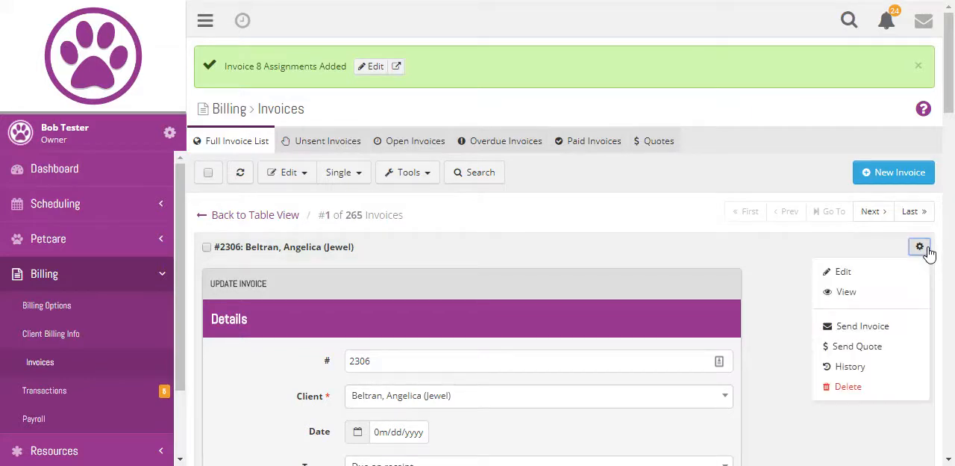
pyautogui.click(856, 350)
pyautogui.click(501, 104)
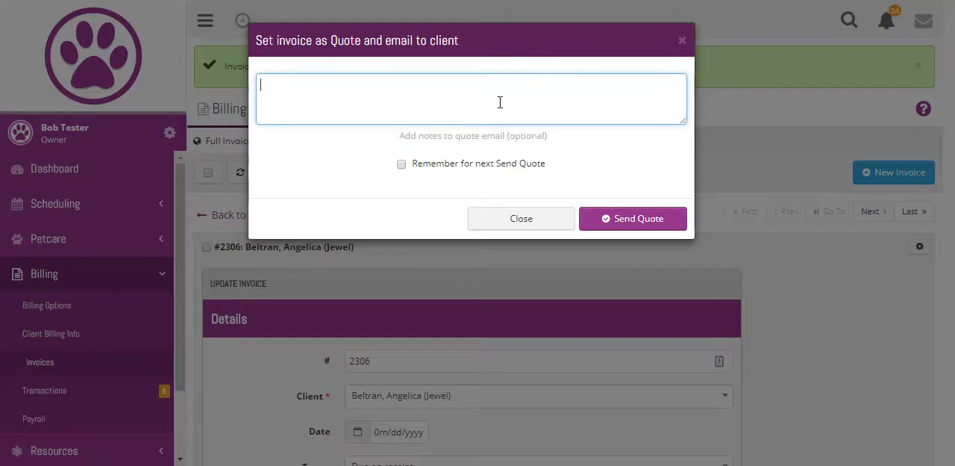